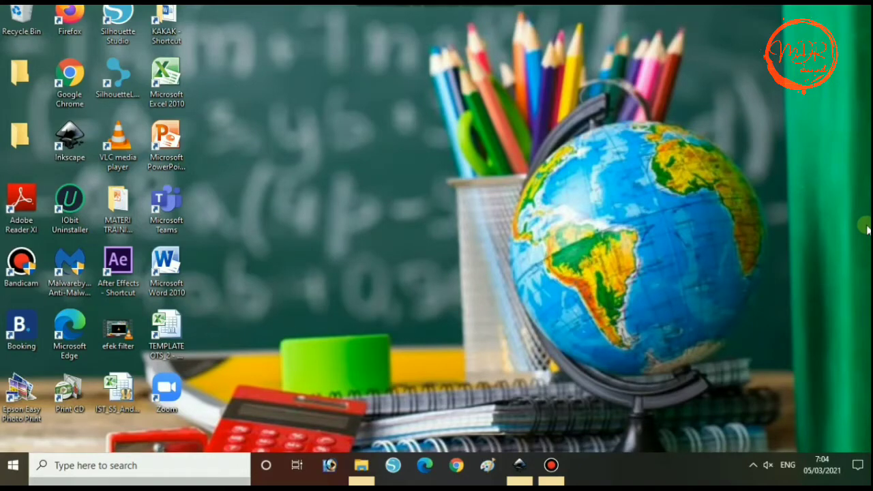
- Add a text object reading 'nama' near the middle of the blank page
left_click(522, 467)
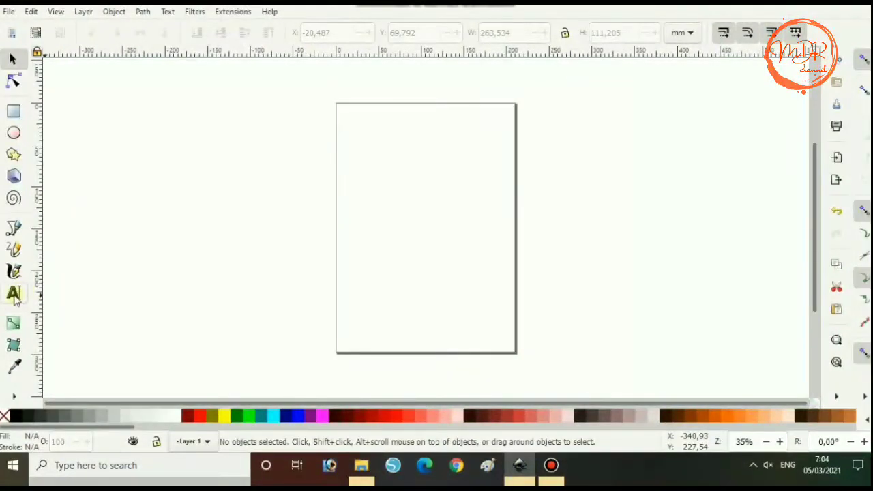
double_click(14, 295)
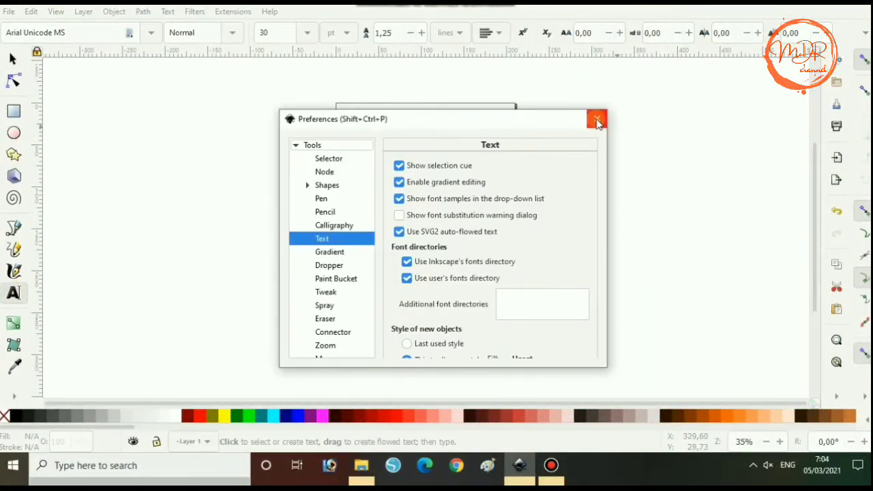
left_click(597, 121)
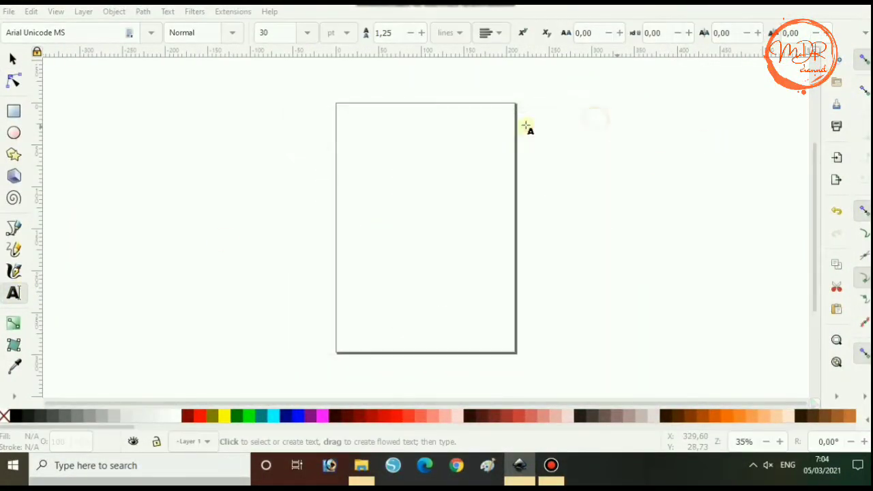
left_click(389, 217)
type("ama")
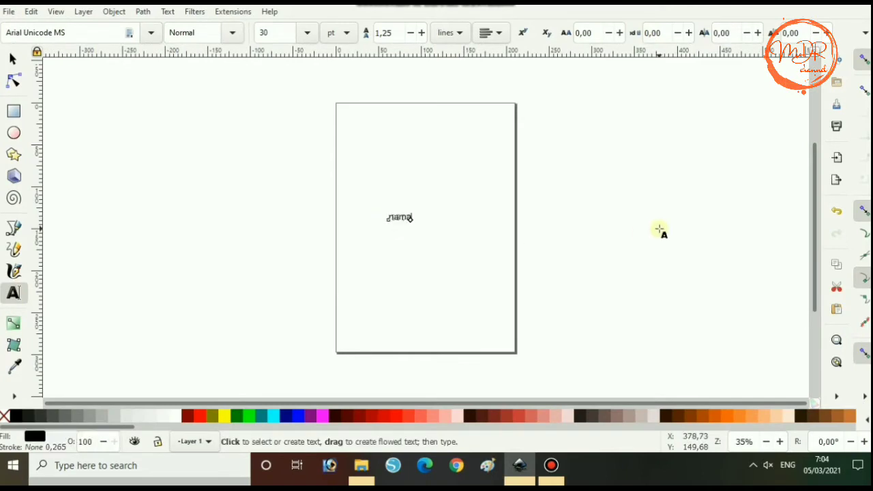
left_click(12, 61)
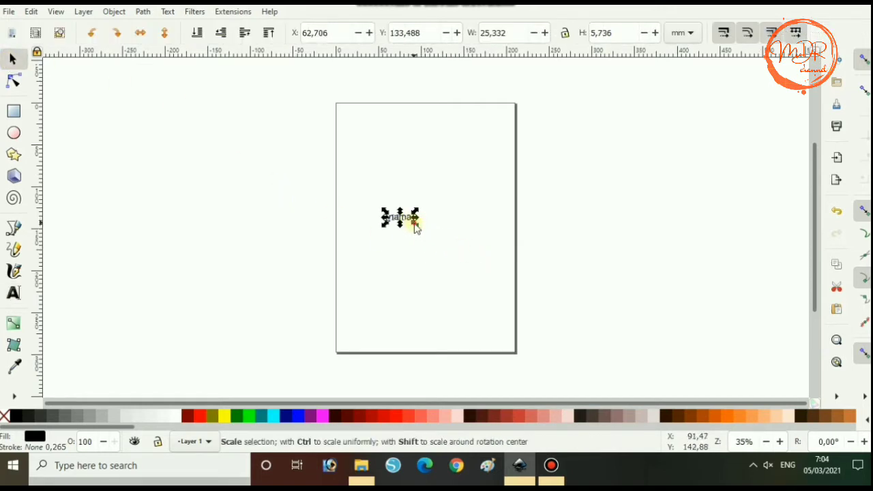
- Scale the nama text up to about 282 pt, roughly 178 × 72 mm
left_click_drag(416, 227, 542, 273)
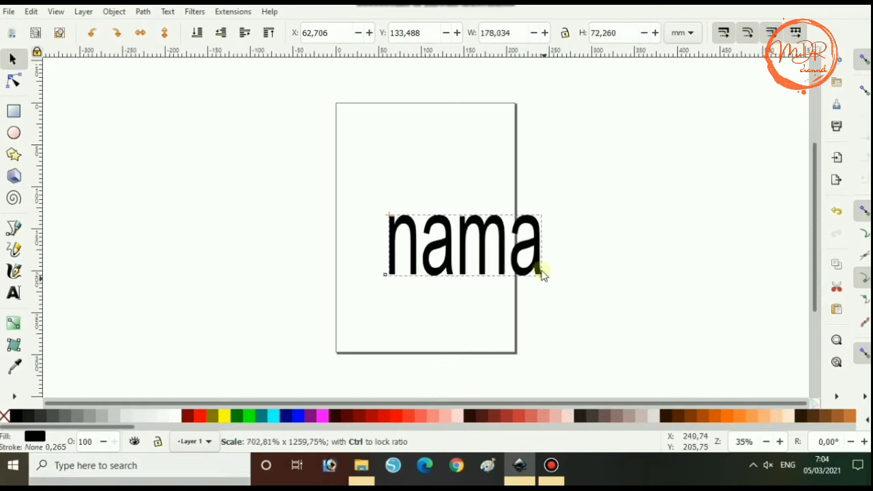
left_click_drag(526, 244, 519, 234)
left_click(485, 179)
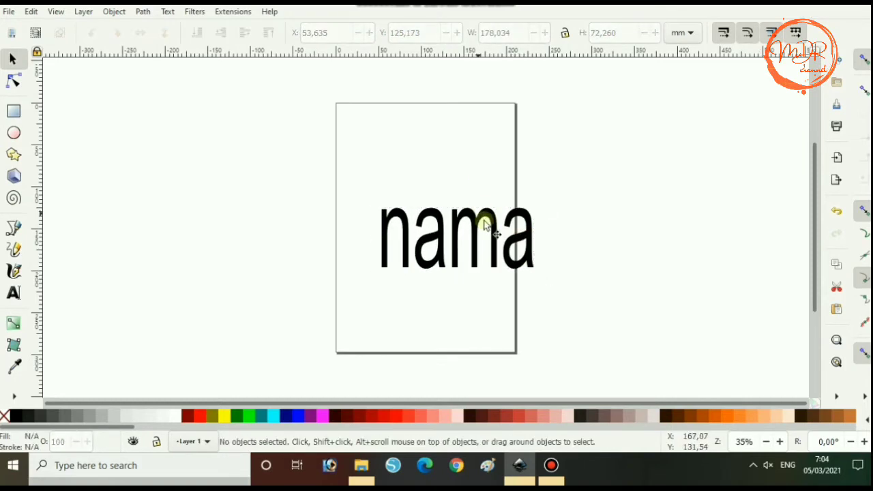
double_click(488, 228)
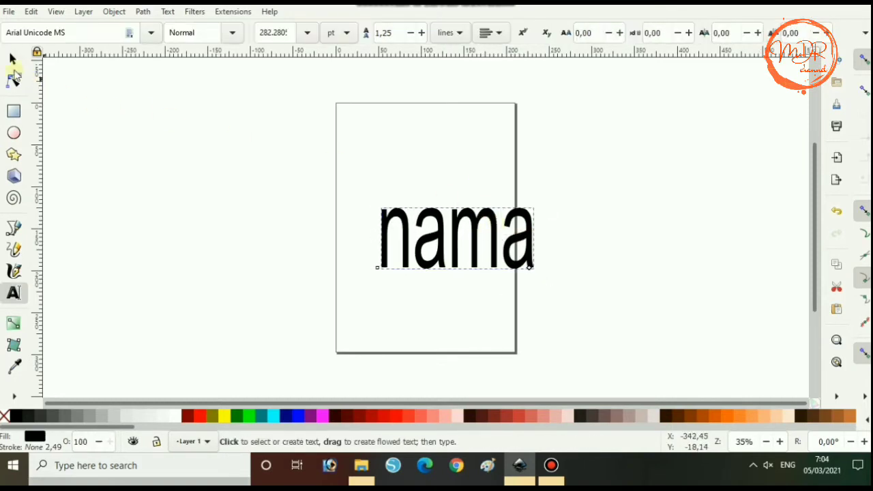
left_click(12, 60)
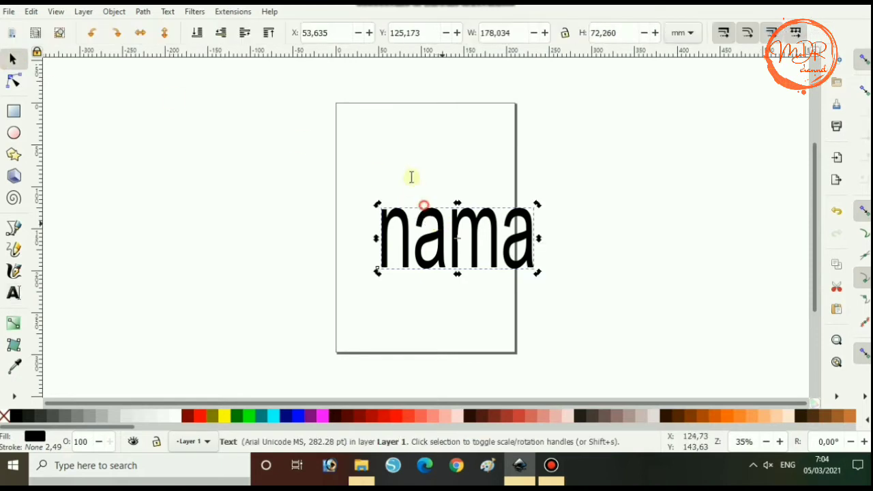
key("t")
left_click_drag(405, 170, 404, 178)
- Move the enlarged nama text higher on the page and put the text caret after it
left_click(19, 60)
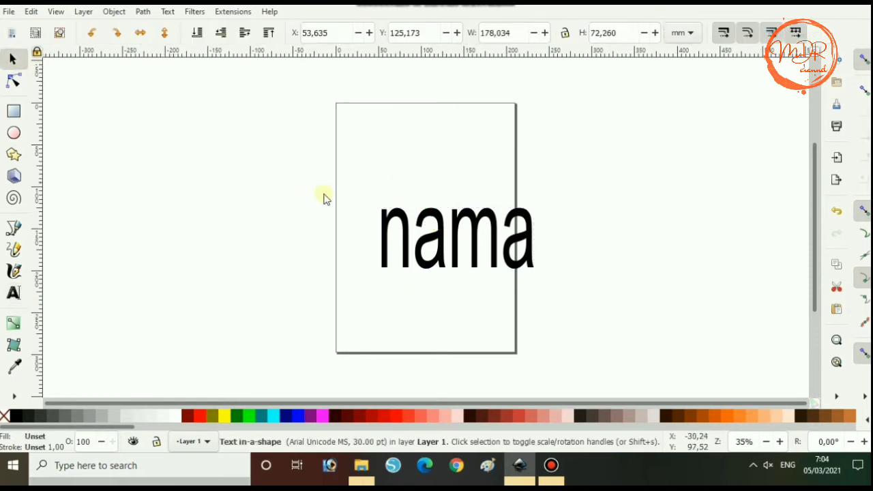
left_click(394, 220)
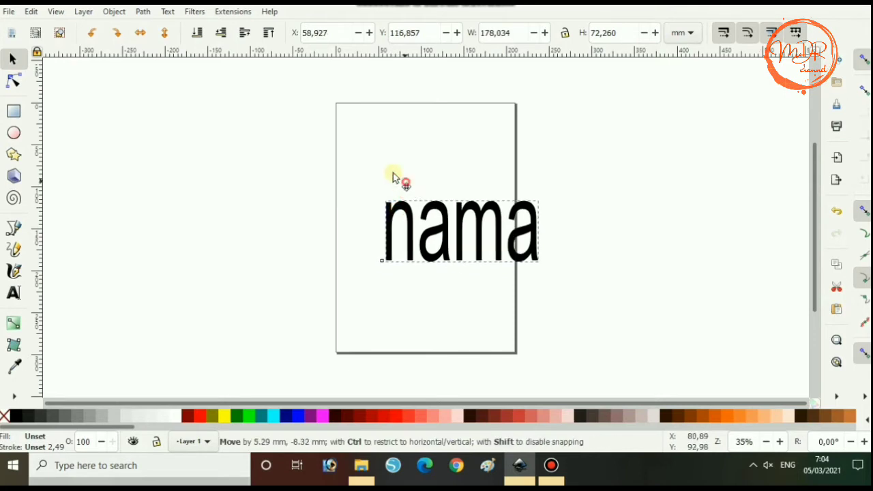
mouse_move(393, 221)
left_mouse_down()
mouse_move(386, 176)
mouse_move(351, 166)
left_mouse_up()
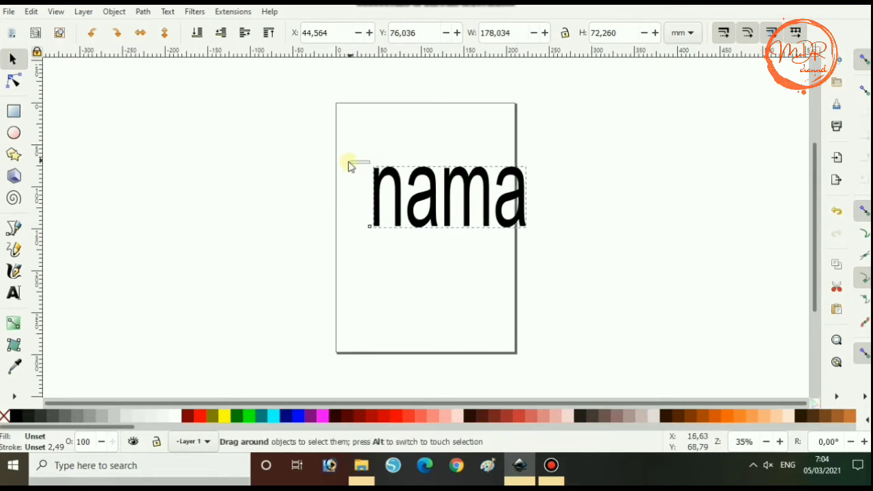
double_click(438, 195)
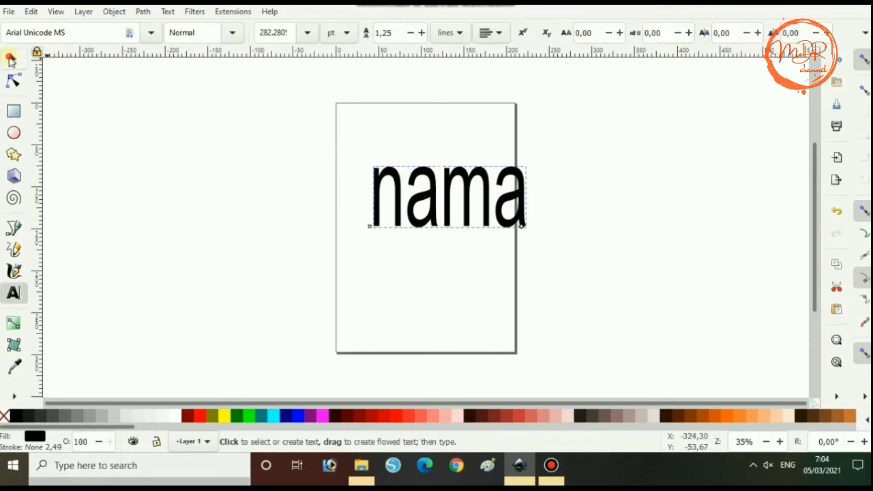
left_click(12, 59)
left_click(14, 295)
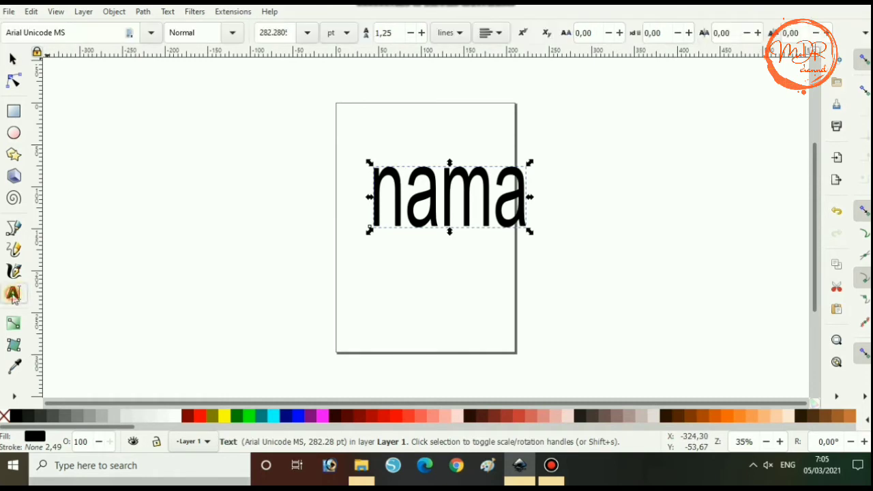
left_click(526, 185)
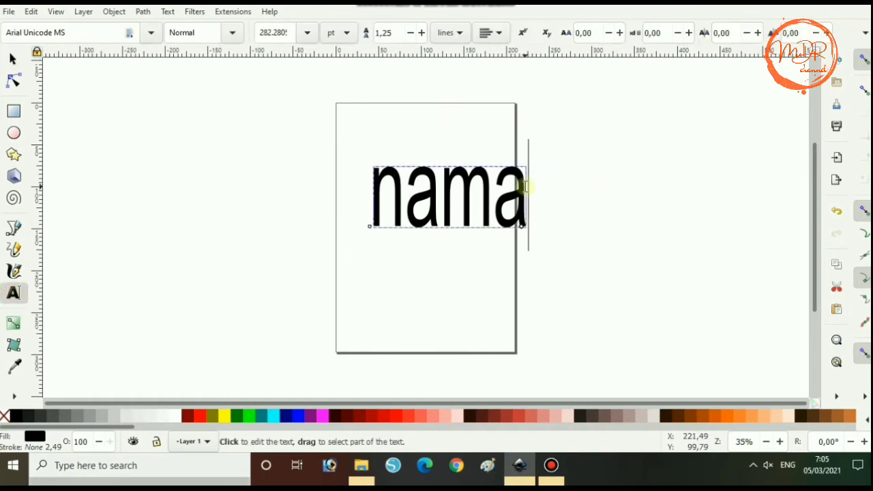
- Apply a hand-drawn brush font to all the NAMA letters
key("ctrl+a")
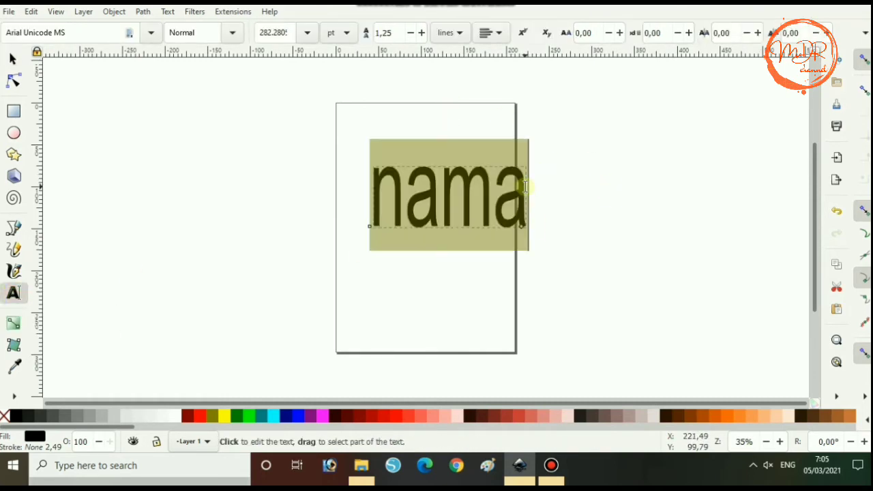
left_click(151, 33)
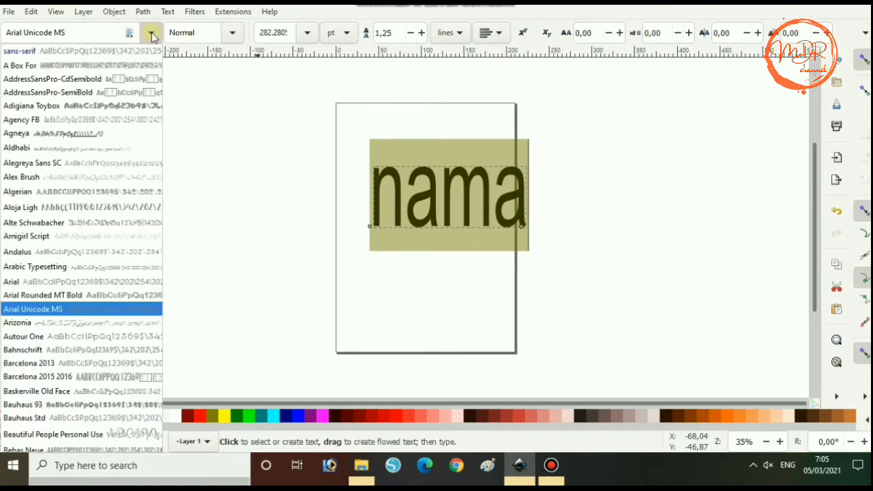
left_click(103, 207)
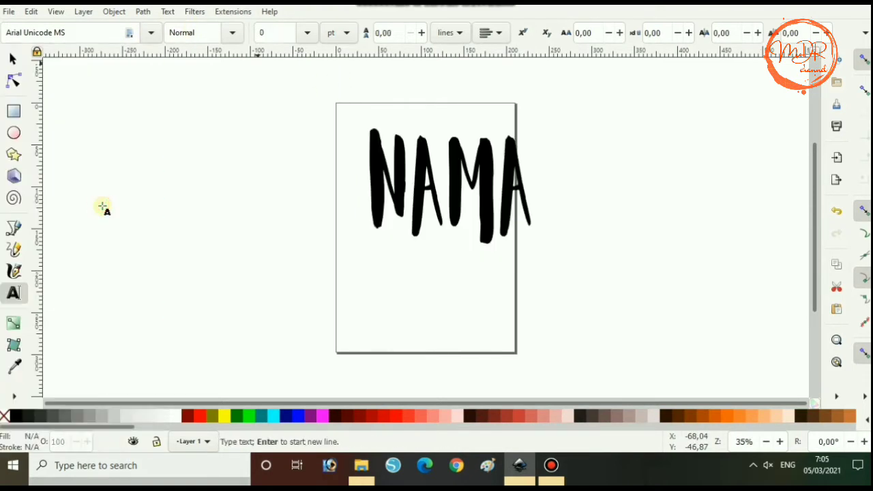
- Shrink the NAMA text's height to about 192 × 101 mm and move it top-left
left_click(14, 60)
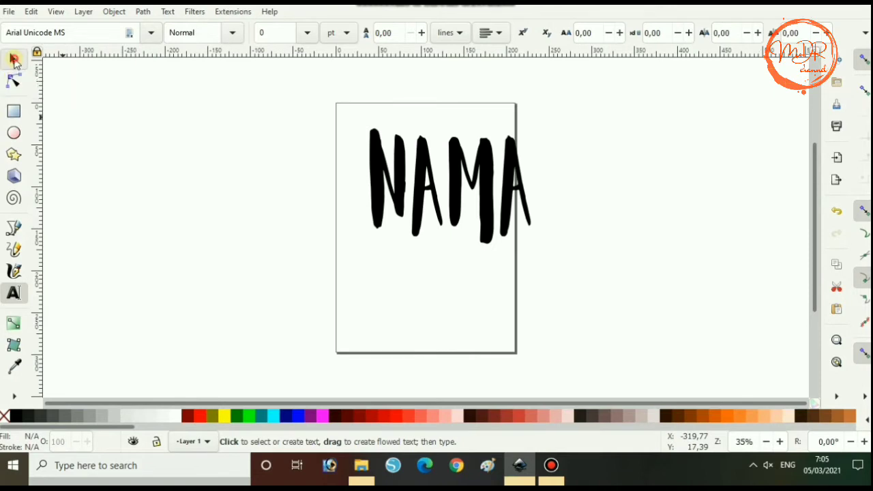
left_click(475, 166)
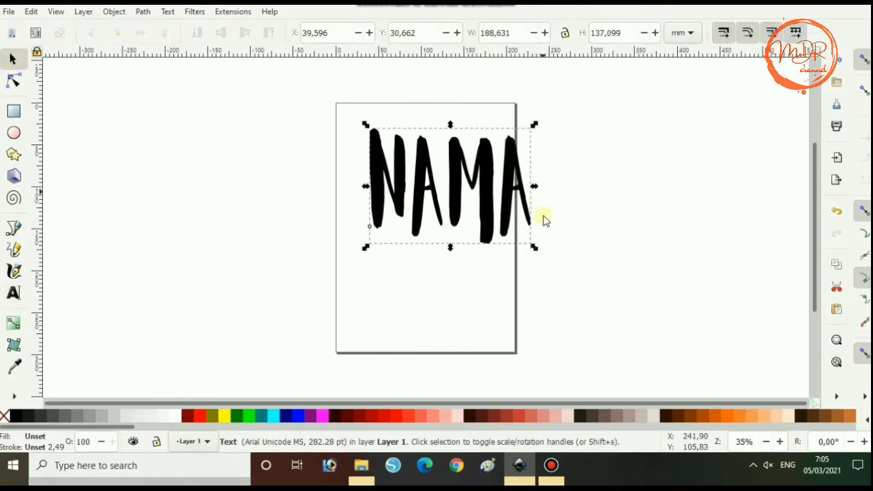
left_click(515, 203)
double_click(530, 232)
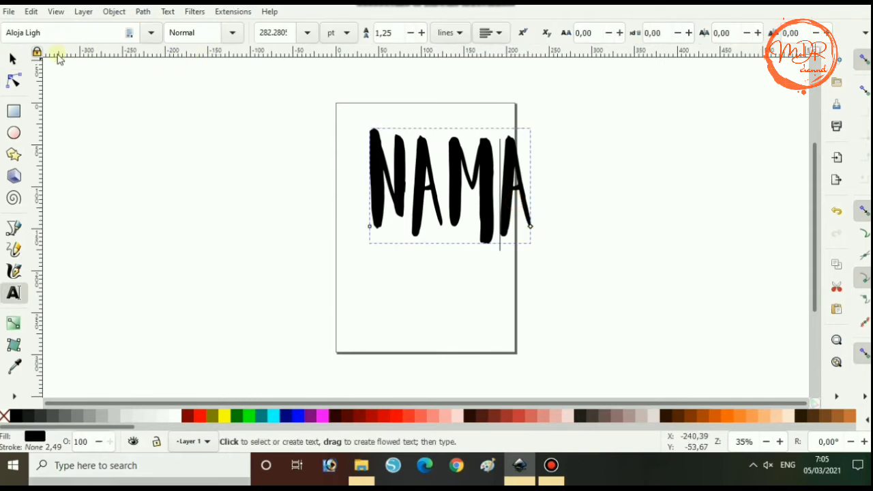
left_click(12, 60)
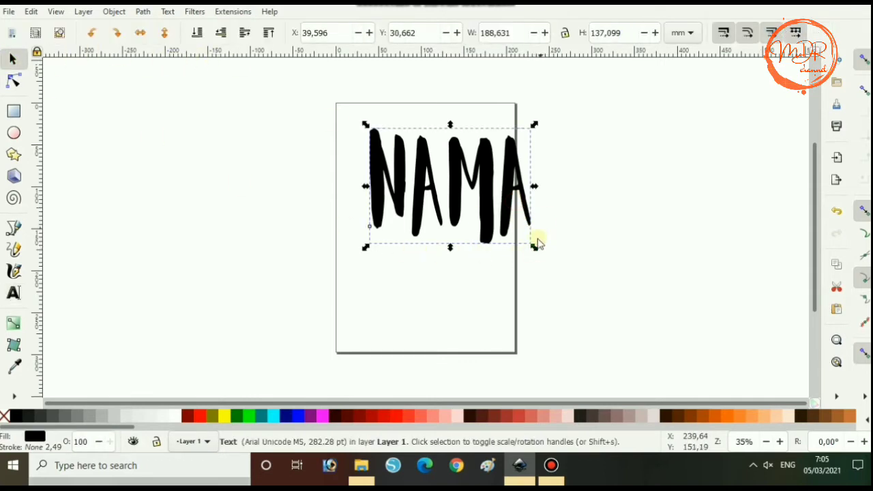
left_click_drag(533, 248, 536, 220)
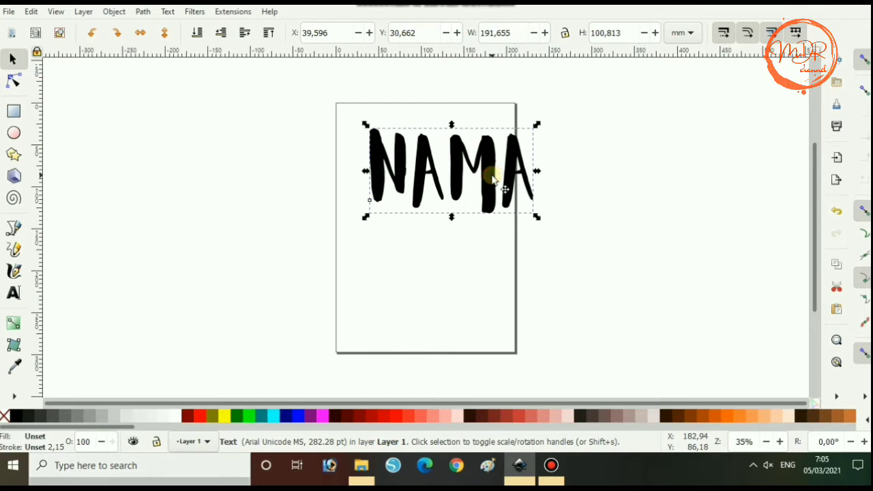
left_click_drag(493, 176, 459, 176)
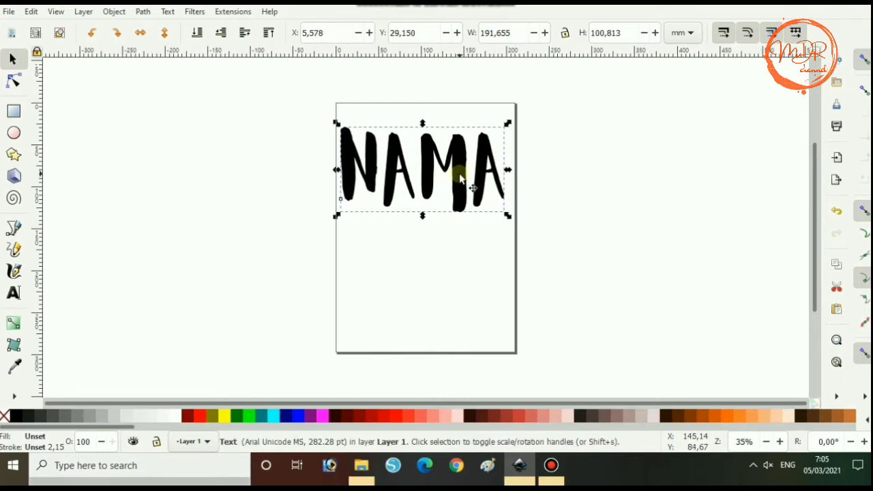
- Draw a blue rectangle, about 247 × 129 mm, over the top of the page covering NAMA
left_click(100, 128)
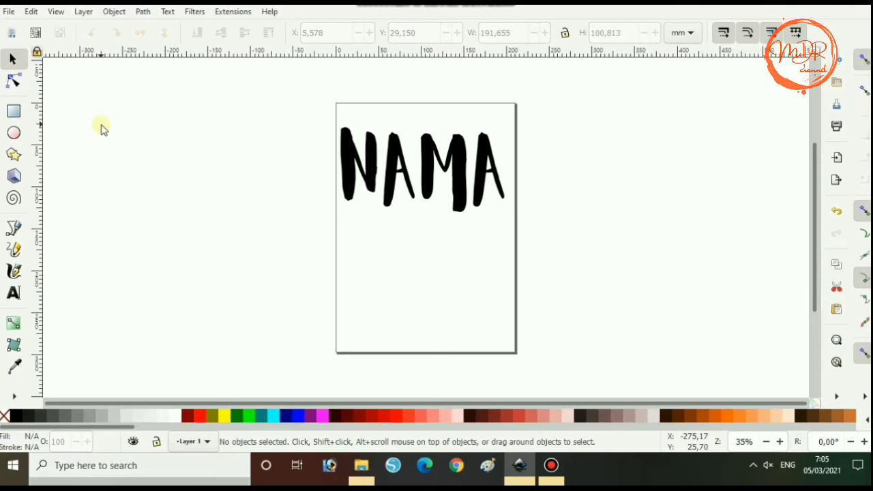
left_click(14, 113)
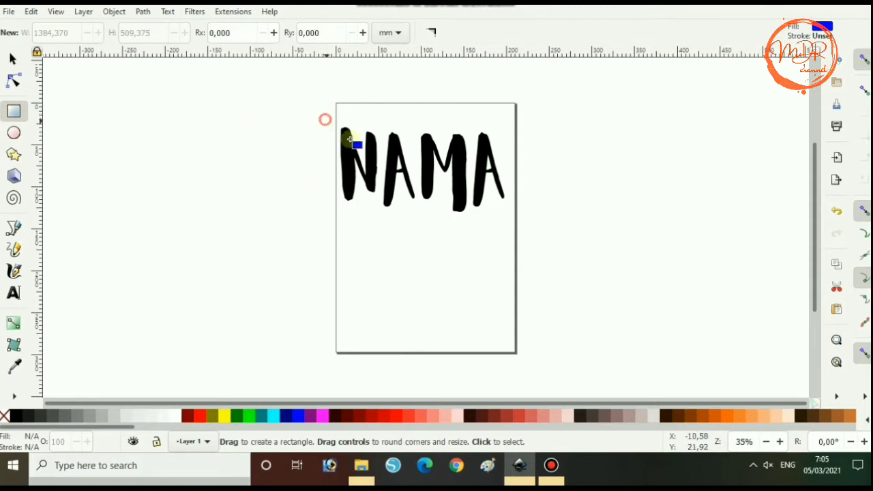
left_click_drag(324, 119, 535, 227)
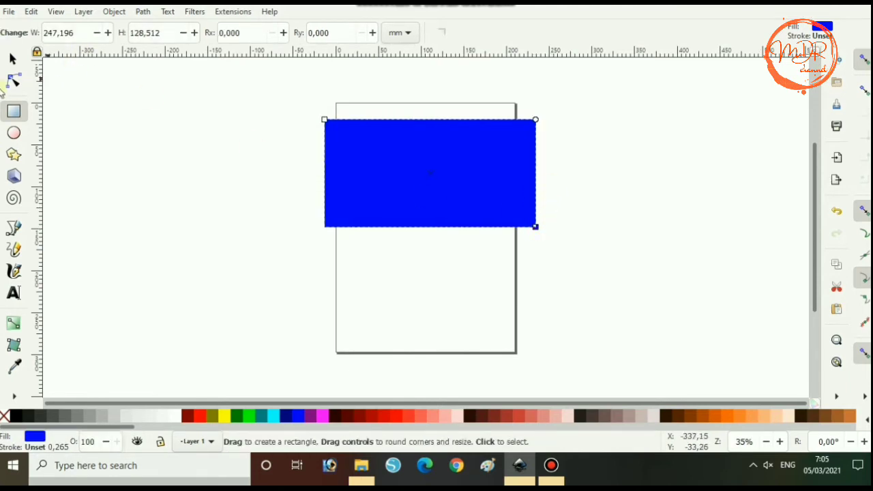
left_click(15, 61)
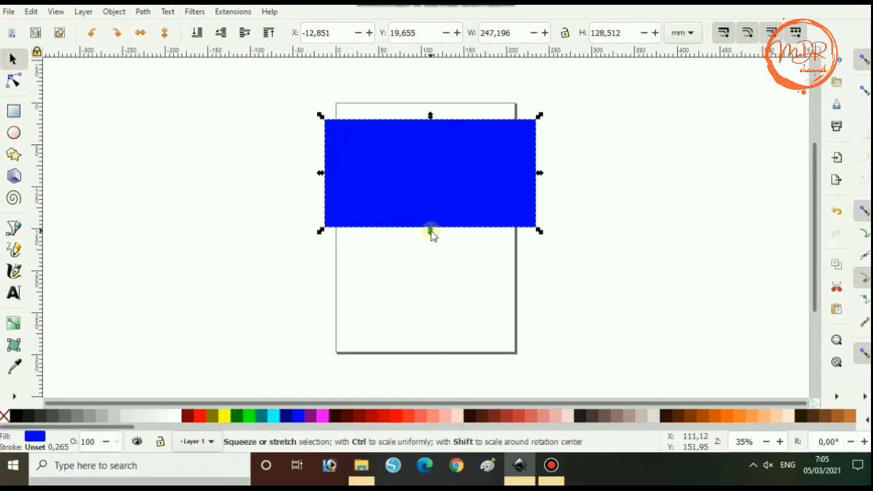
- Stretch the rectangle to 247 × 220 mm, lower it behind NAMA, and nudge the text right
left_click_drag(431, 233, 431, 310)
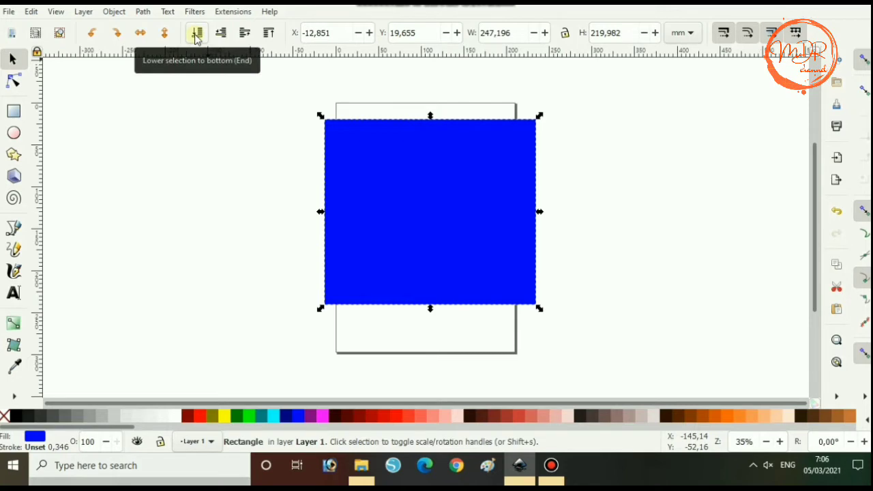
left_click(196, 35)
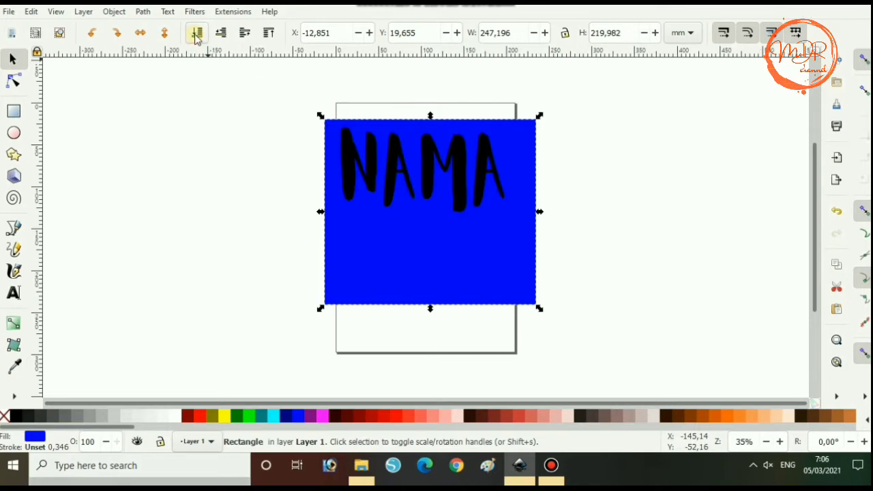
left_click(461, 155)
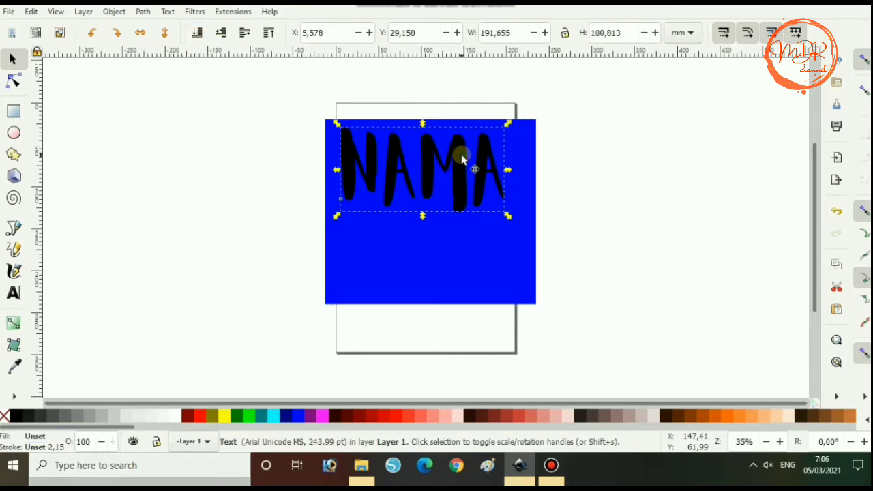
key("Right")
key("Right")
key("Right")
key("Left")
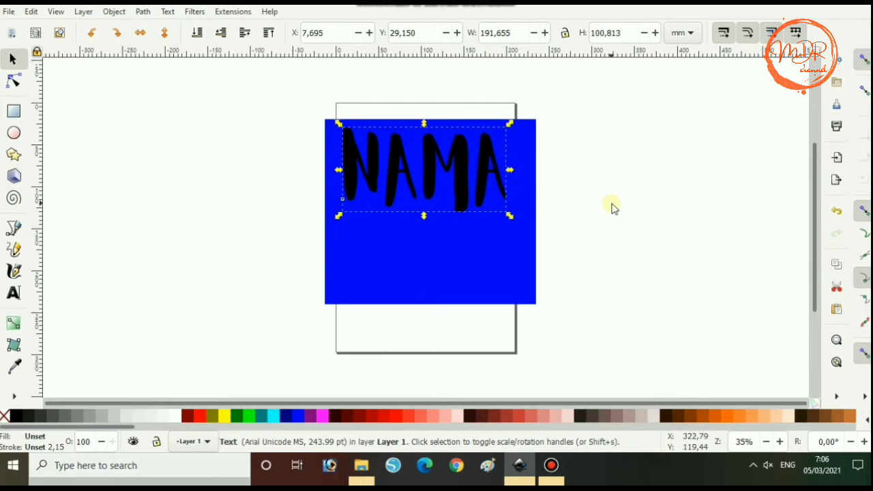
key("Right")
key("Right")
key("Right")
key("Right")
key("Right")
key("Right")
key("Right")
key("Right")
key("Right")
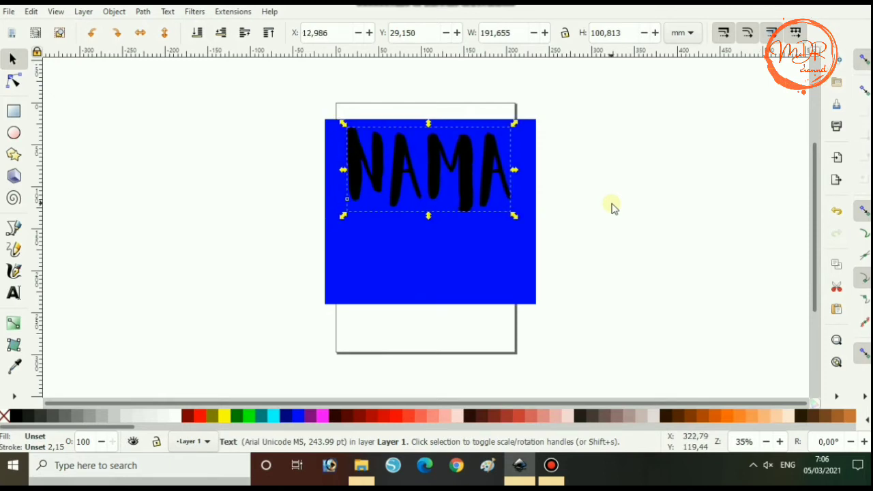
key("Right")
key("Right")
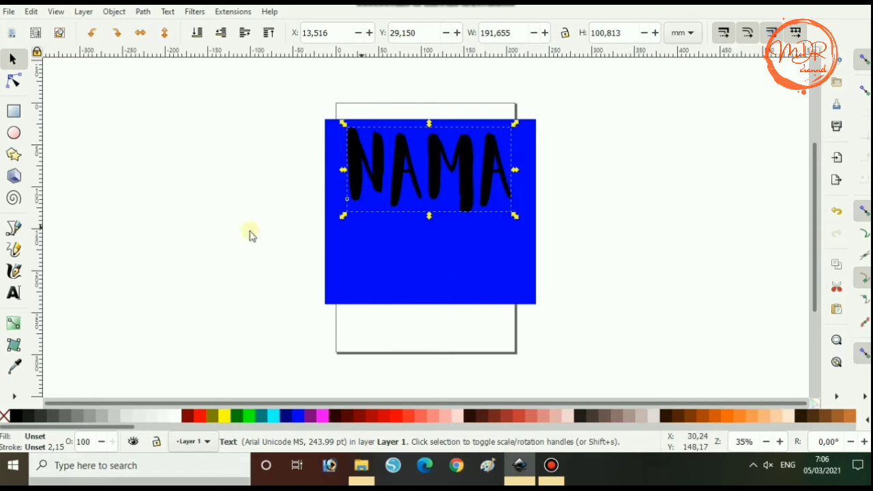
- Fill the NAMA text bright red
left_click(244, 235)
left_click(457, 164)
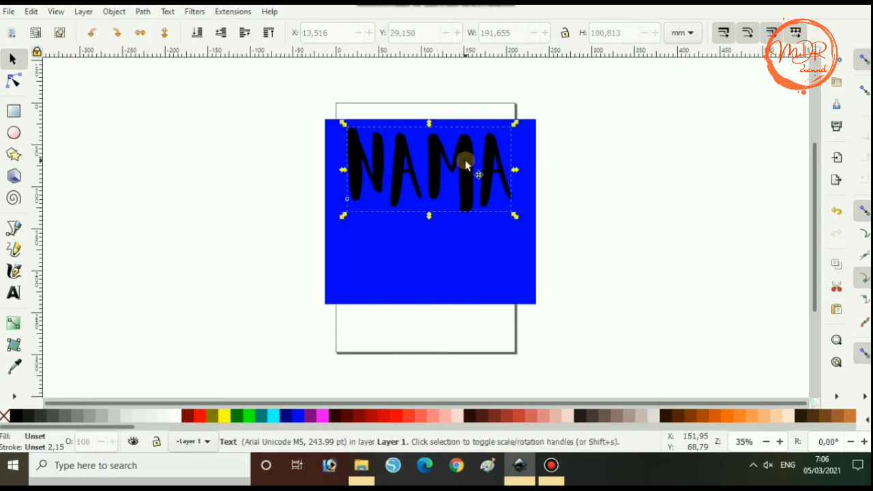
left_click(376, 417)
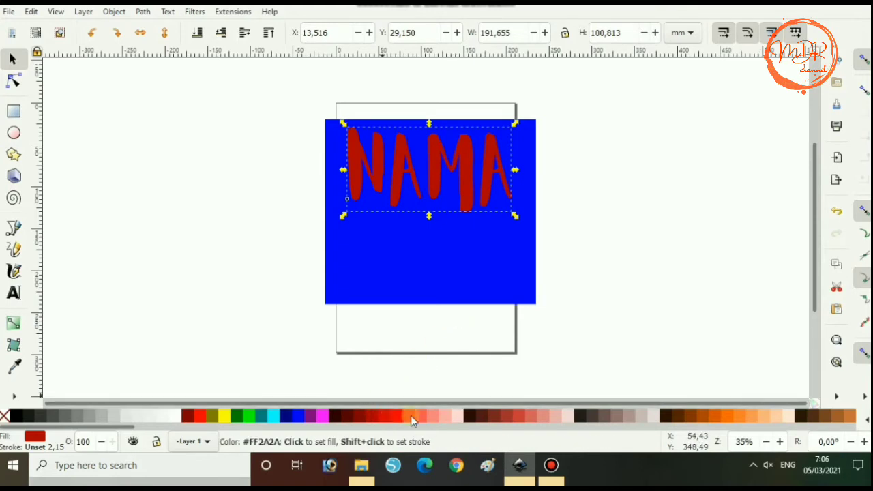
left_click(198, 416)
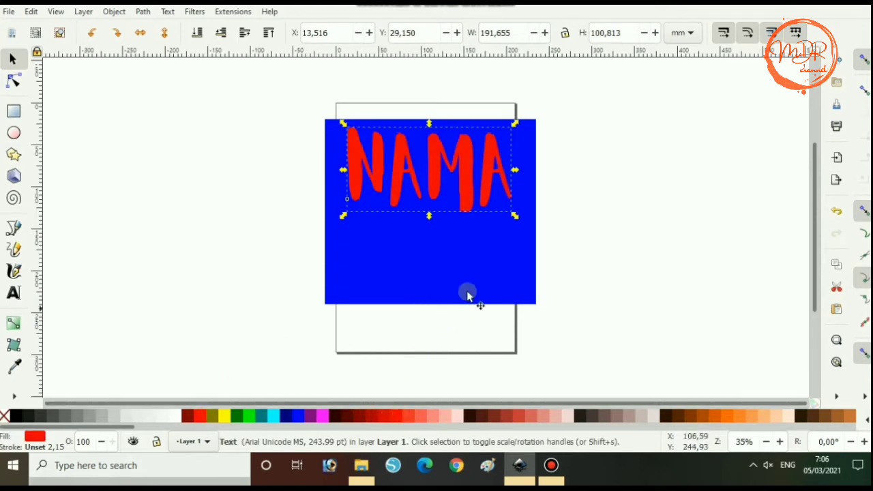
- Change the background rectangle's fill from blue to black
left_click(492, 274)
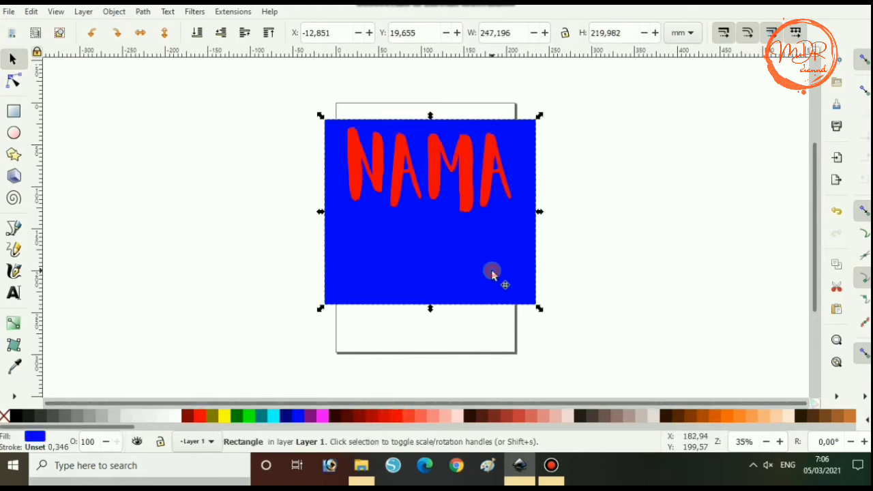
left_click(17, 416)
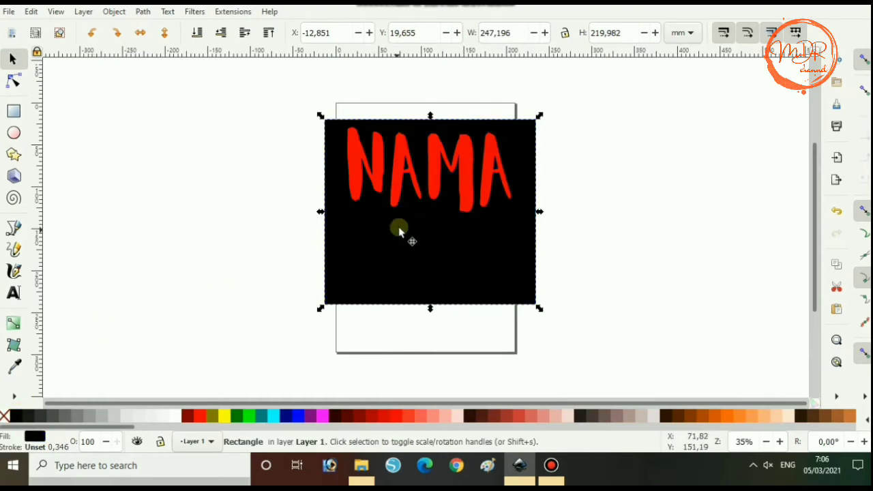
left_click(502, 177)
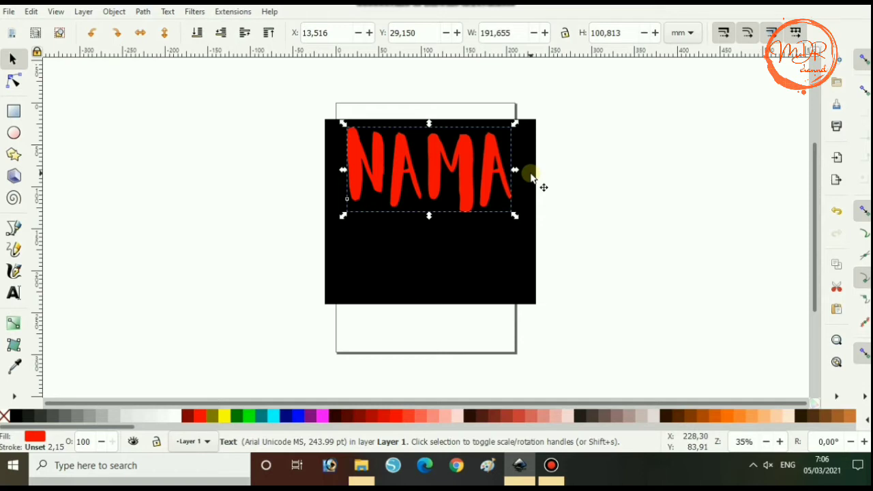
- Copy and paste the red NAMA text, placing the copy directly below the original
key("ctrl+c")
left_click(618, 222)
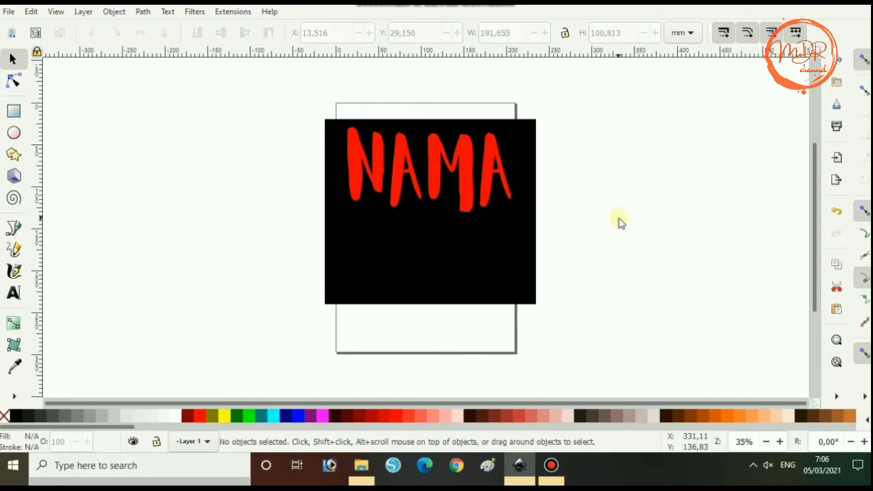
key("ctrl")
key("ctrl+v")
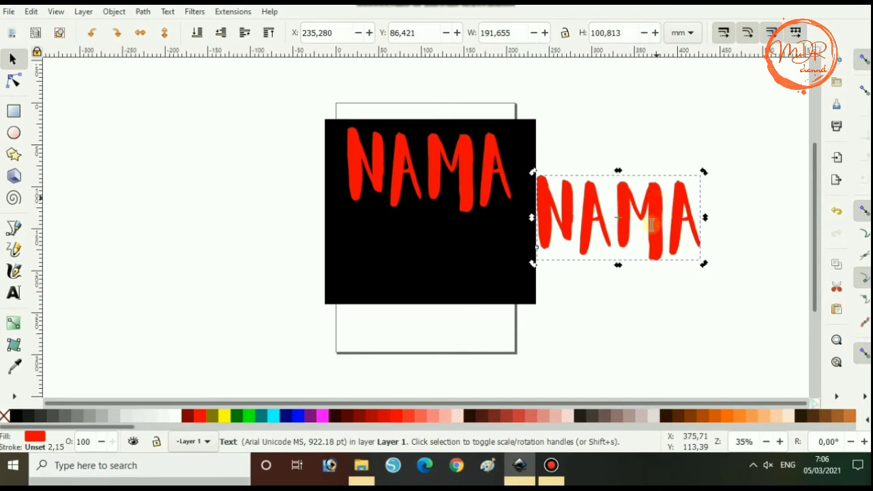
double_click(646, 231)
left_click(13, 59)
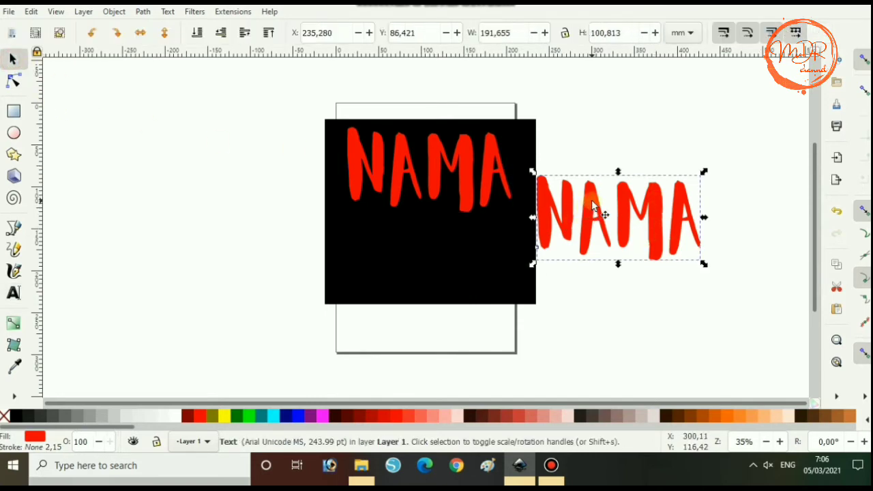
mouse_move(574, 213)
left_mouse_down()
mouse_move(461, 210)
mouse_move(409, 239)
left_mouse_up()
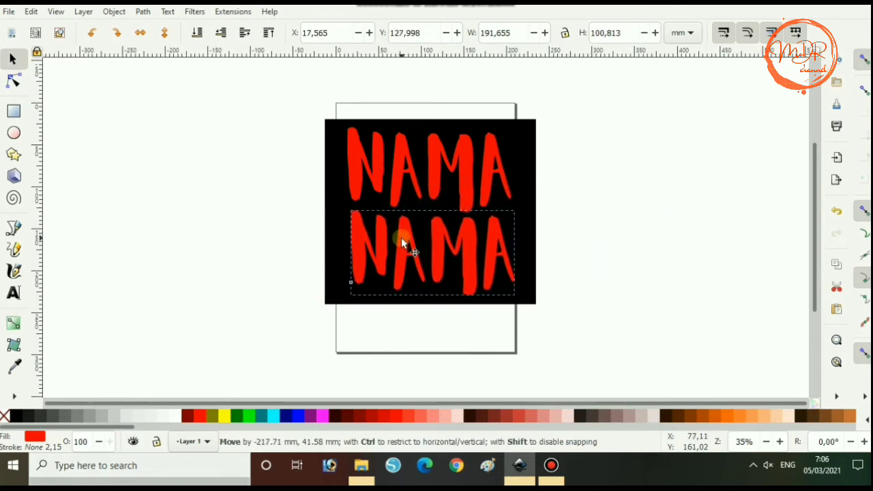
left_click_drag(409, 239, 402, 240)
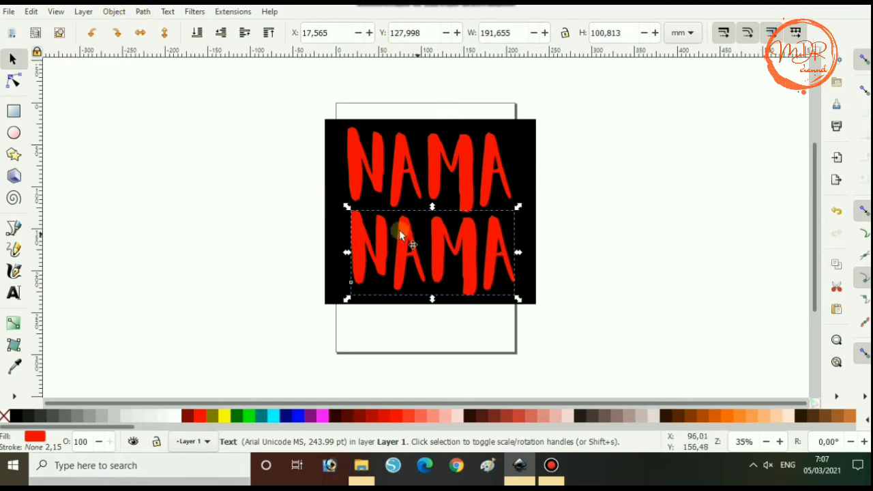
- Flip the lower NAMA copy vertically and nudge it left to X 14.390
left_click(114, 14)
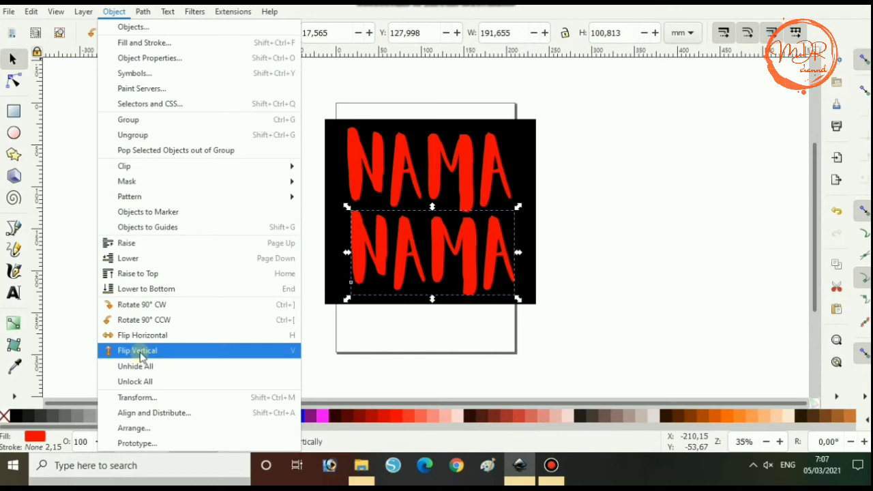
left_click(140, 353)
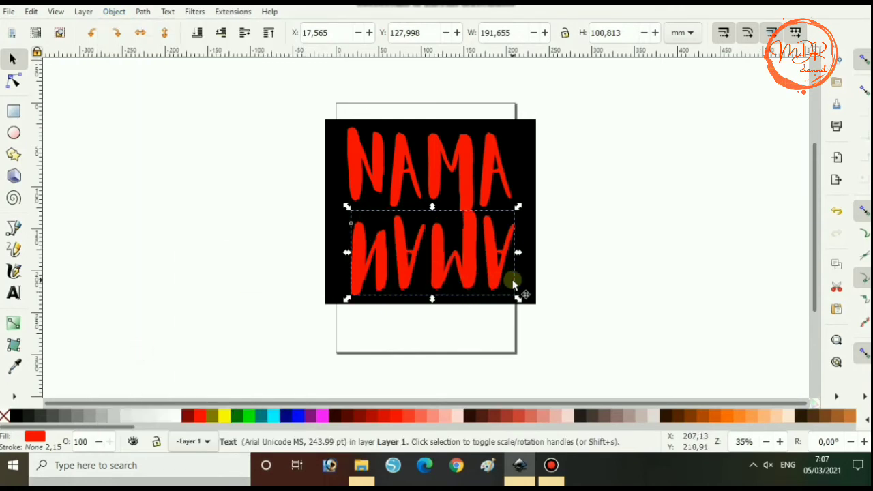
key("Left")
key("Left")
key("Left")
key("Left")
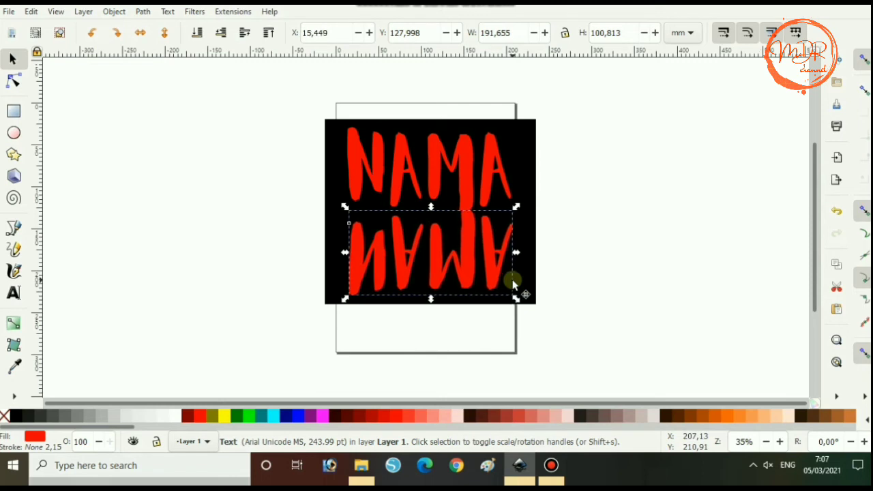
key("Left")
key("Left")
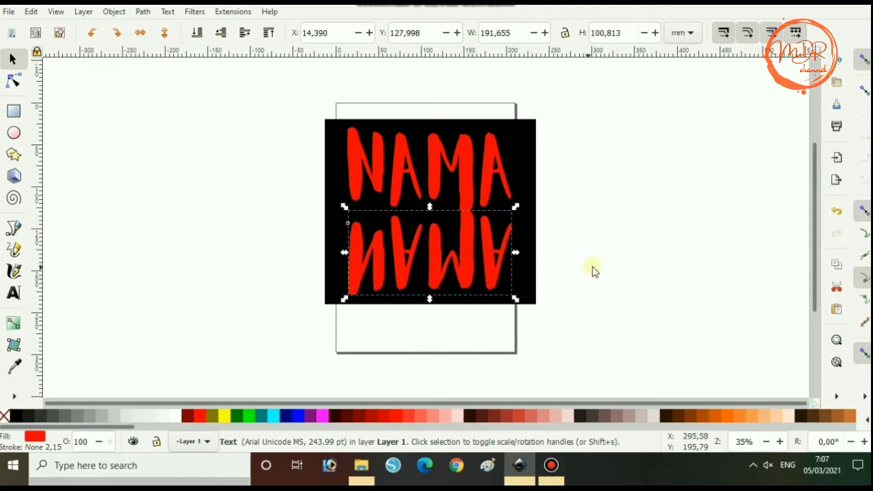
left_click(602, 267)
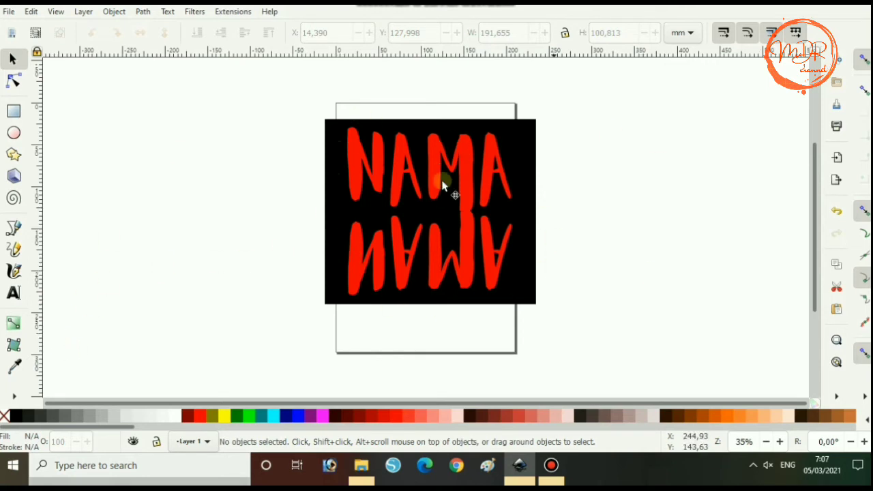
- Draw a 247 × 111 mm rectangle over the lower half and fill it black
left_click(16, 111)
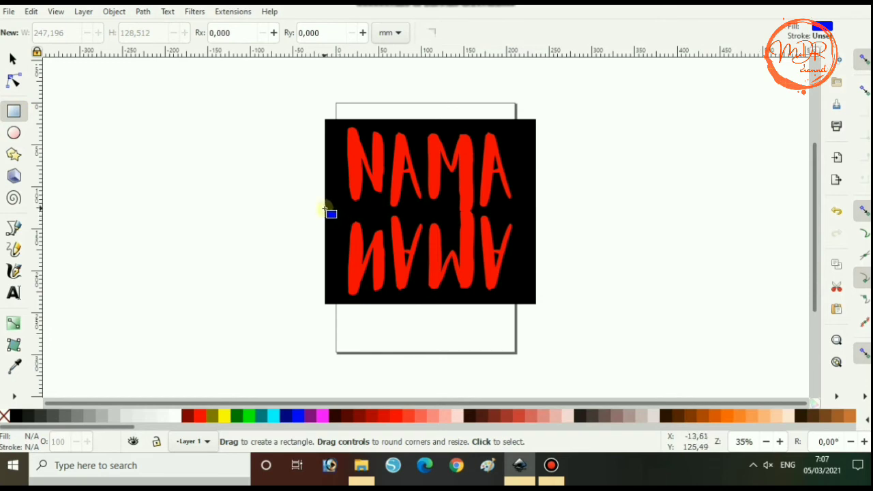
mouse_move(324, 210)
left_mouse_down()
mouse_move(496, 277)
mouse_move(536, 305)
left_mouse_up()
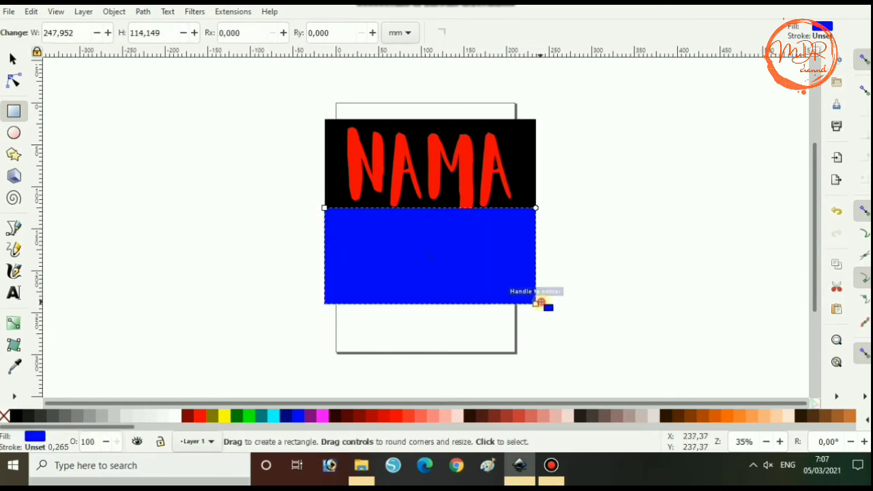
key("Escape")
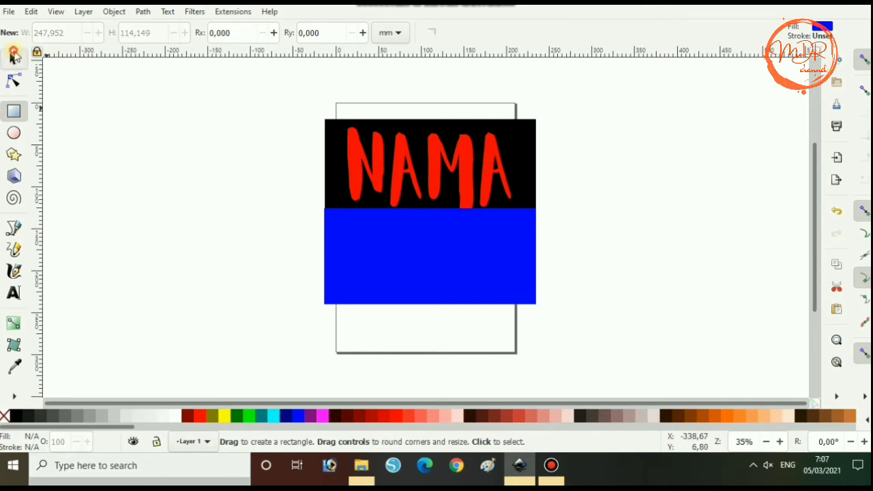
left_click(12, 61)
left_click(392, 262)
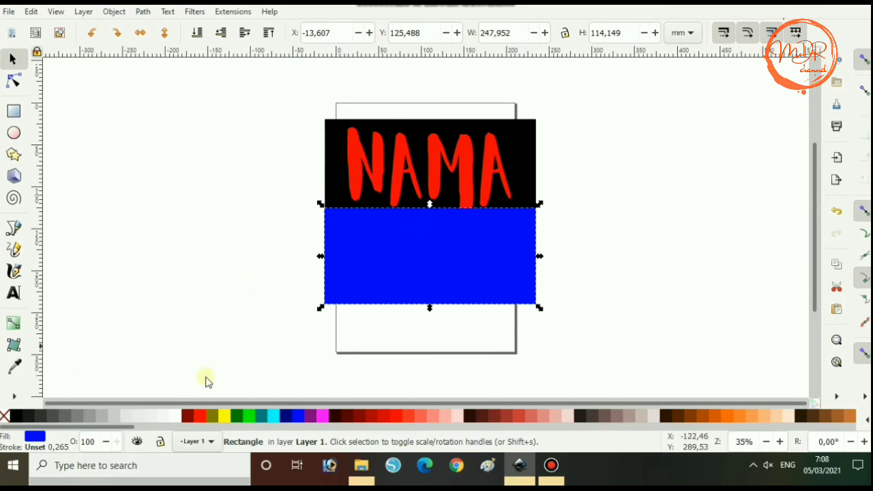
left_click(19, 416)
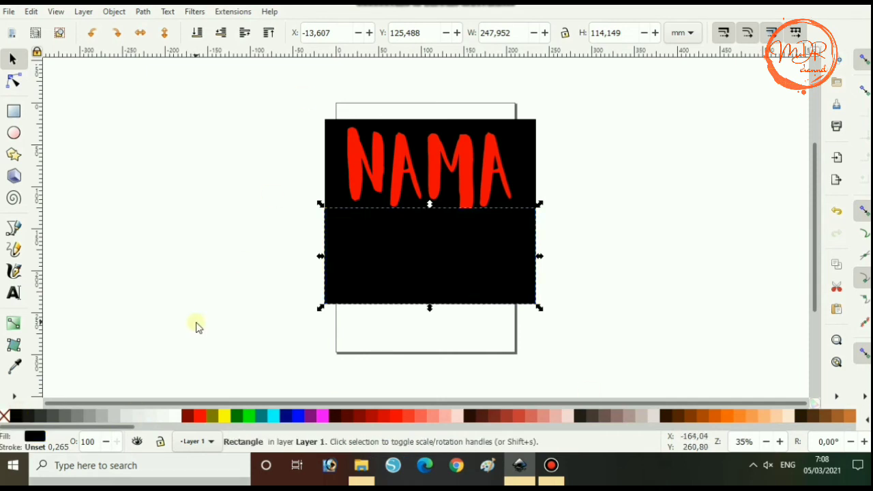
left_click(564, 237)
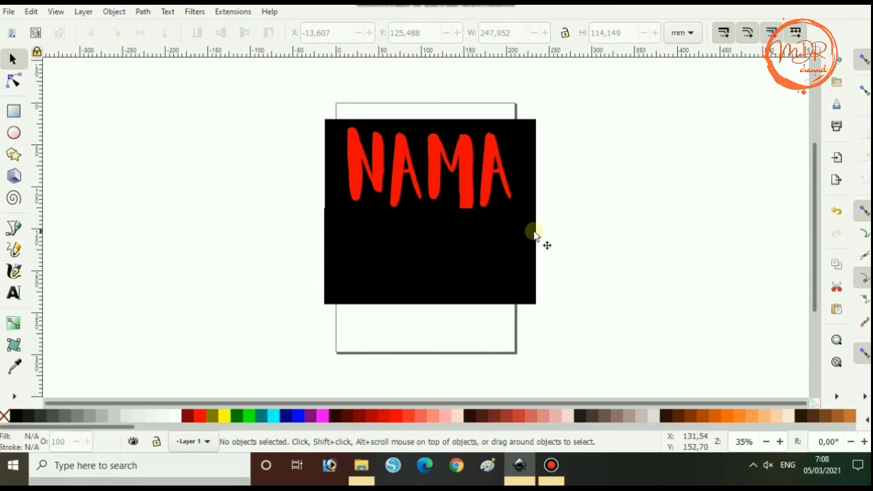
left_click(447, 259)
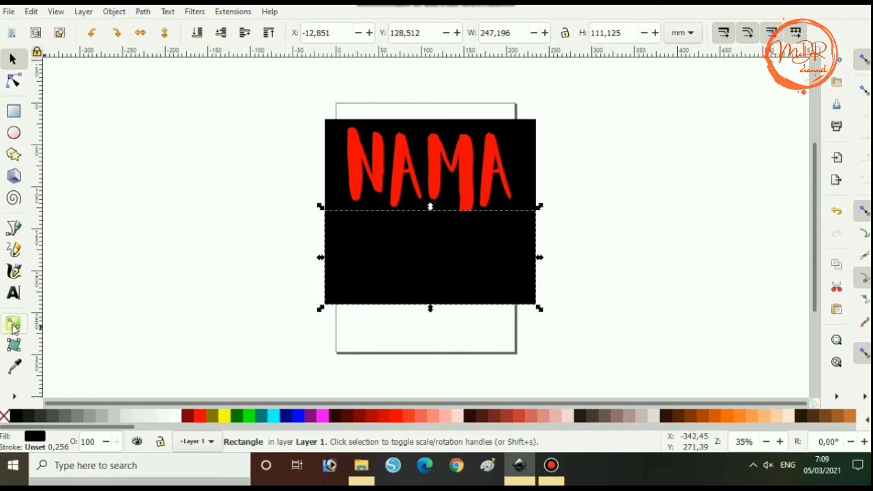
- Give the lower black rectangle a vertical gradient, adjusting its handles so the mirrored NAMA fades out
left_click(13, 326)
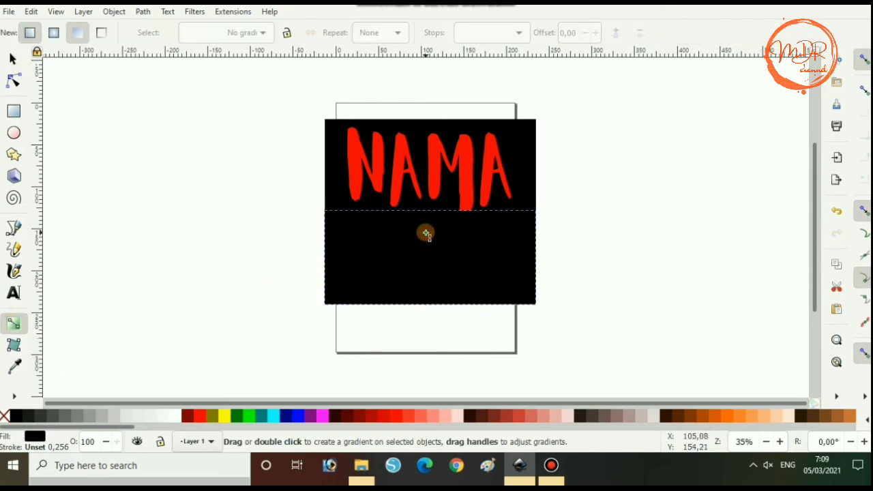
left_click_drag(425, 233, 428, 334)
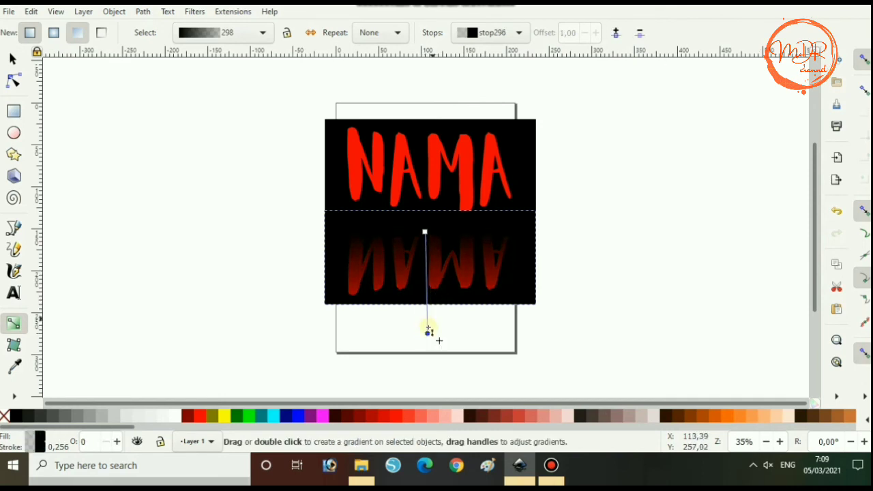
mouse_move(428, 334)
left_mouse_down()
mouse_move(486, 274)
mouse_move(423, 93)
left_mouse_up()
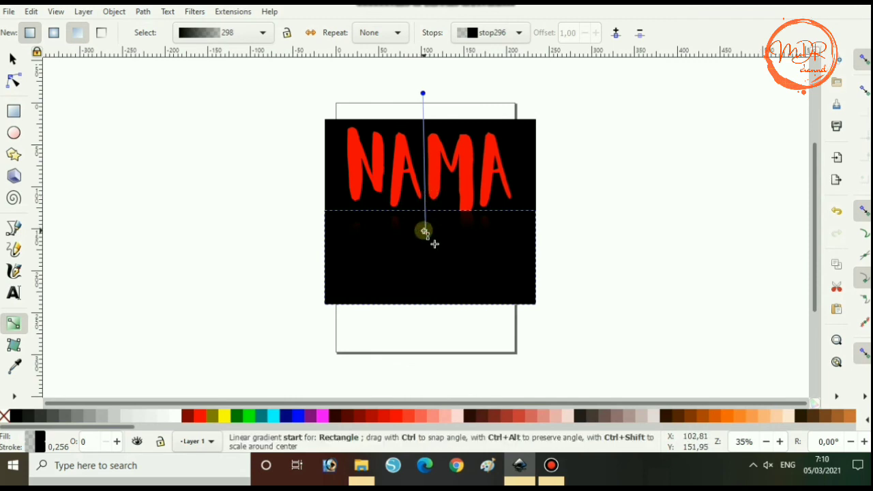
left_click_drag(425, 237, 423, 273)
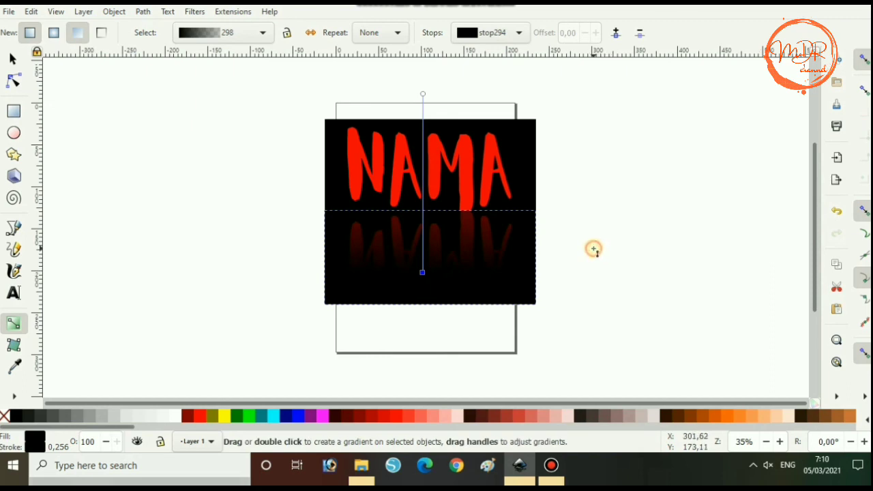
key("Escape")
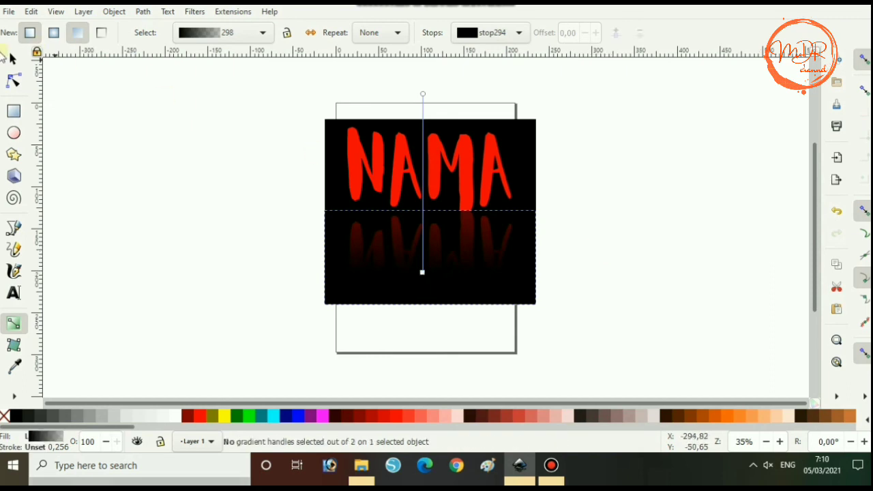
left_click(13, 60)
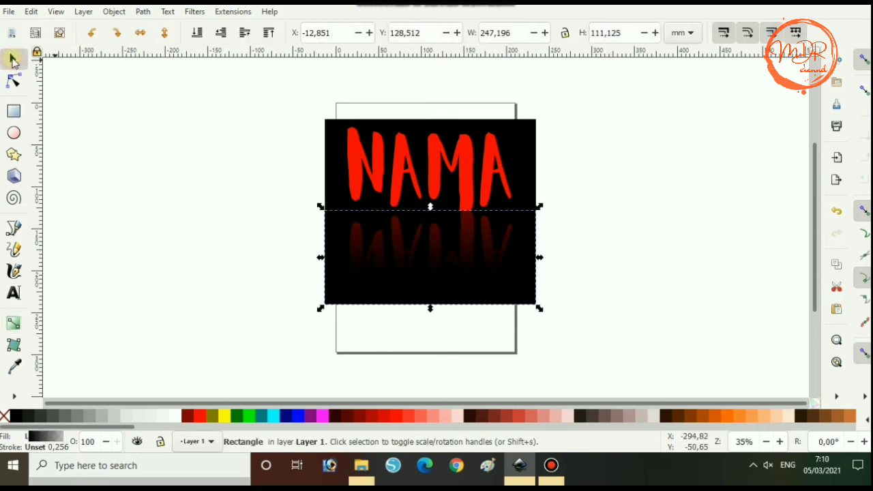
left_click(566, 236)
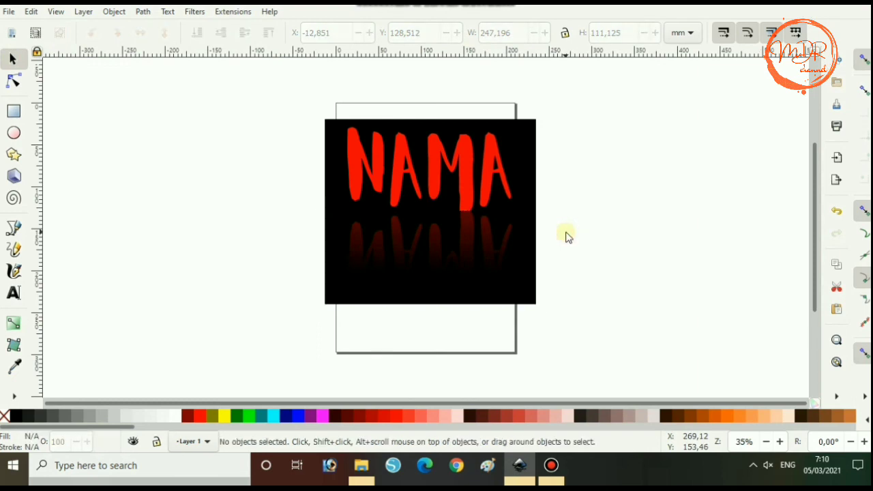